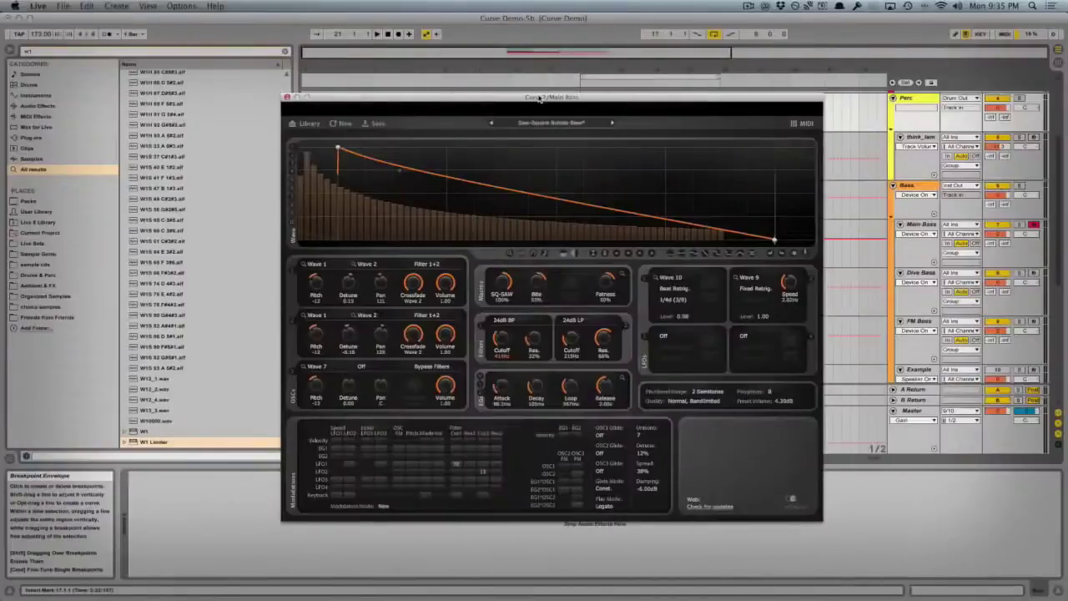
# - Close the Curve2 window and play the loop from the start of the Main Bass clip, stopping playback after listening
pyautogui.click(287, 97)
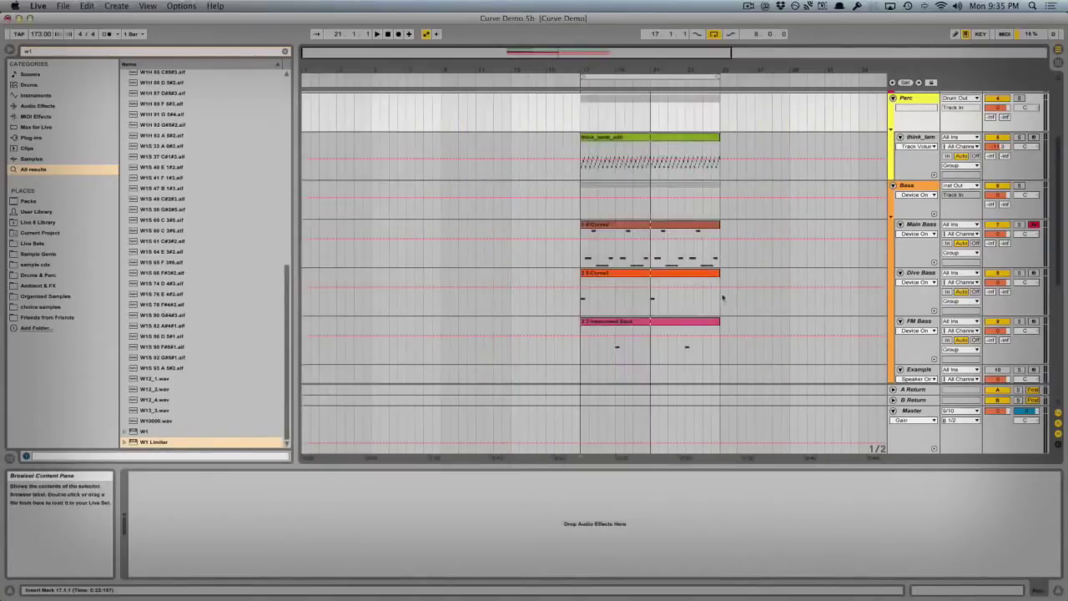
pyautogui.click(584, 260)
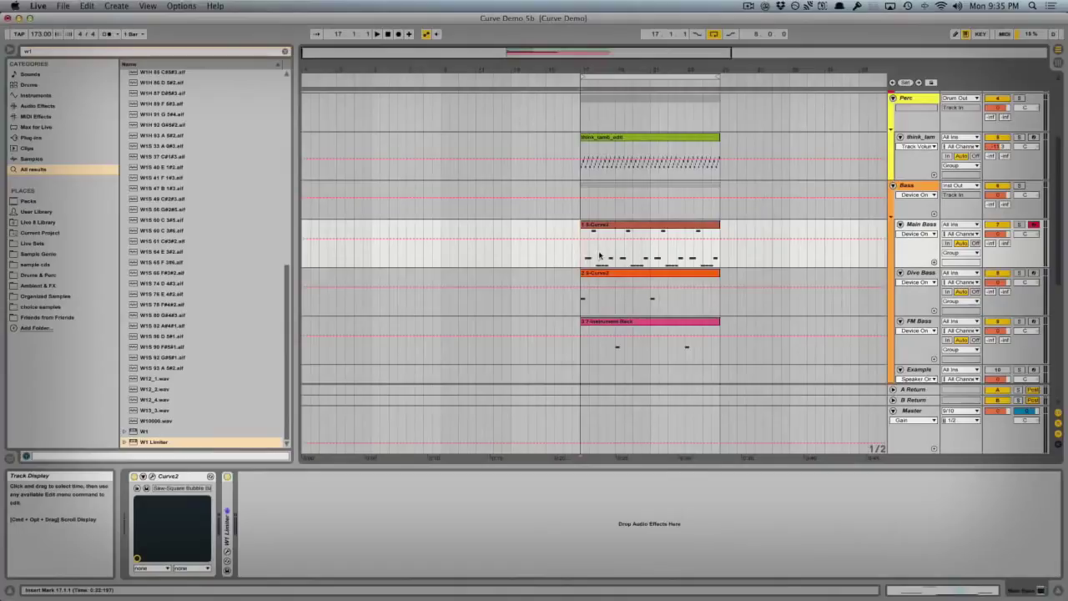
pyautogui.press('space')
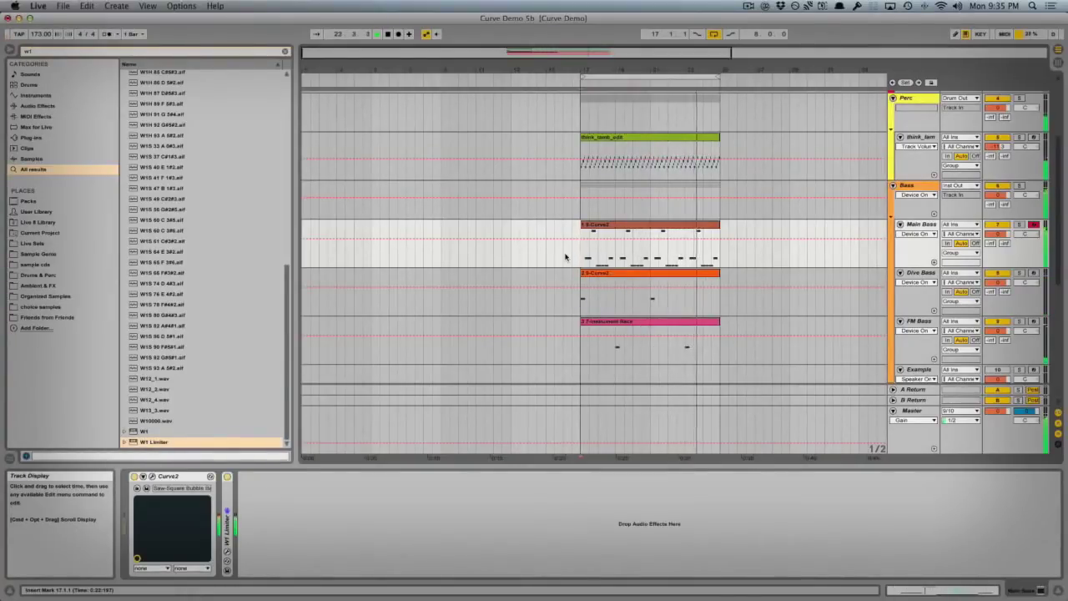
pyautogui.press('space')
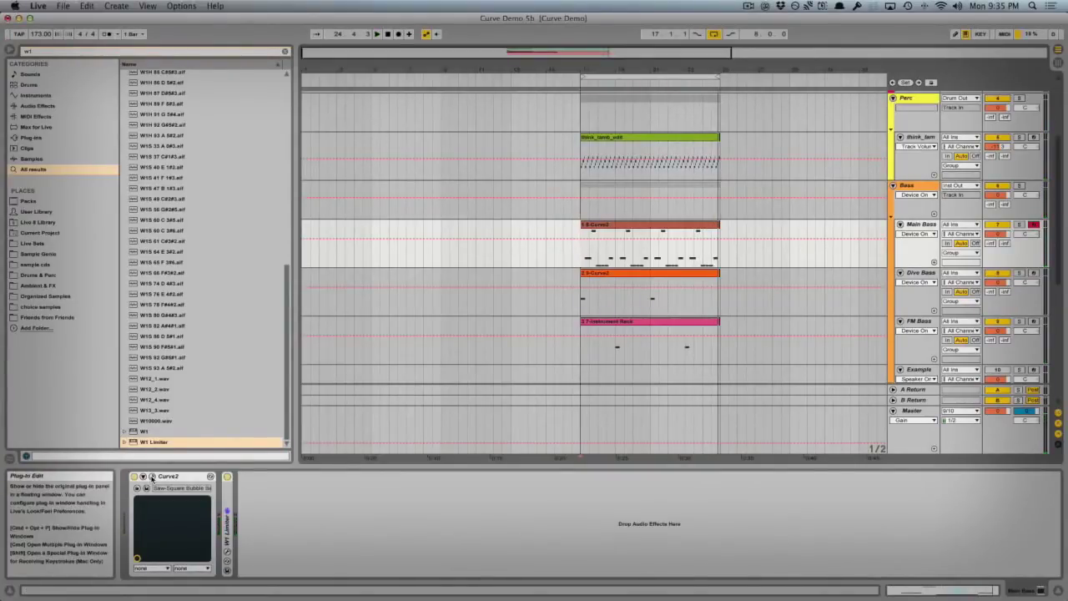
# - Open the Curve2 editor on the Main Bass track and set the filter routing of OSC 1 and OSC 2 to Bypass Filters
pyautogui.click(152, 477)
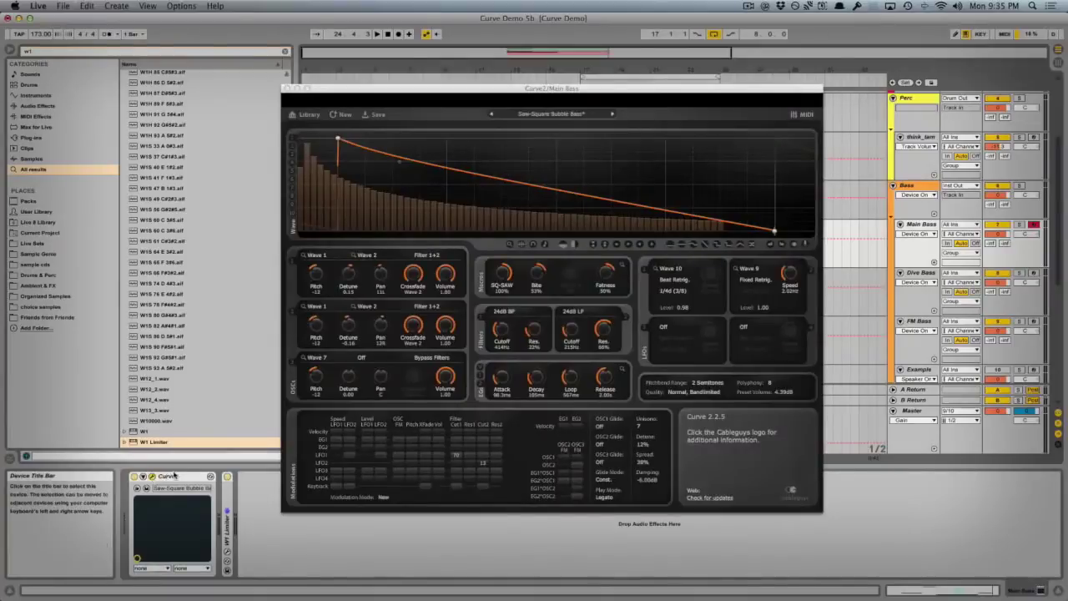
pyautogui.moveTo(474, 90)
pyautogui.mouseDown()
pyautogui.moveTo(472, 76)
pyautogui.moveTo(469, 91)
pyautogui.mouseUp()
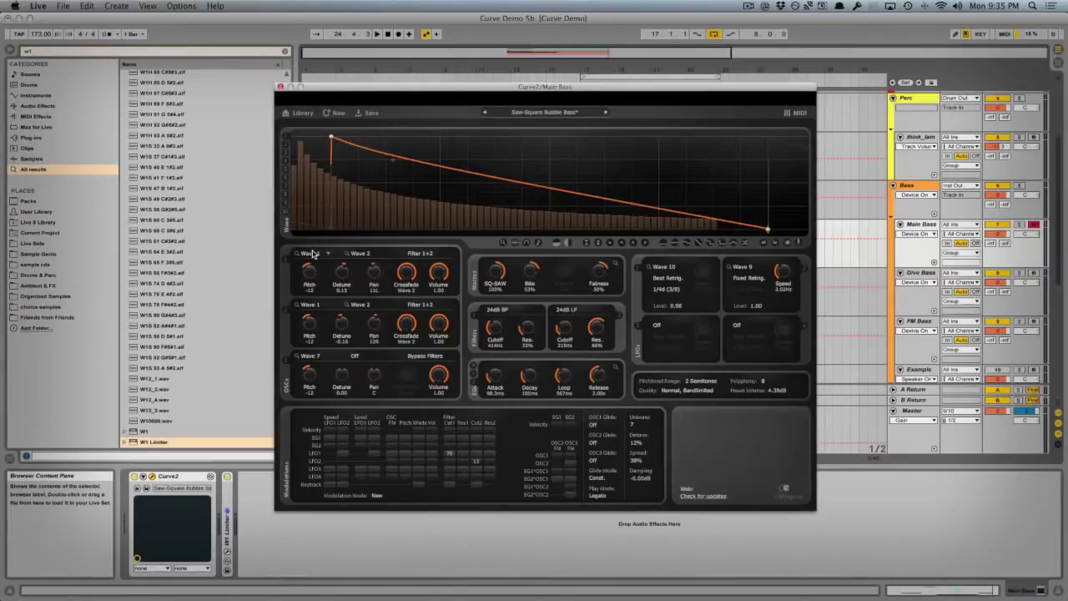
pyautogui.click(435, 251)
pyautogui.click(433, 307)
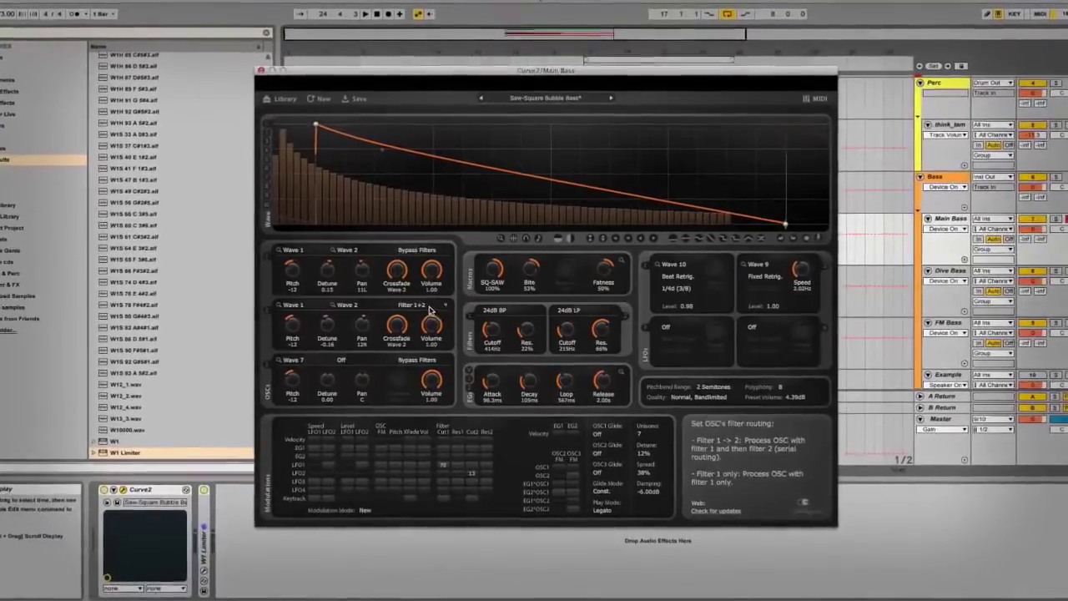
pyautogui.click(430, 307)
pyautogui.click(425, 366)
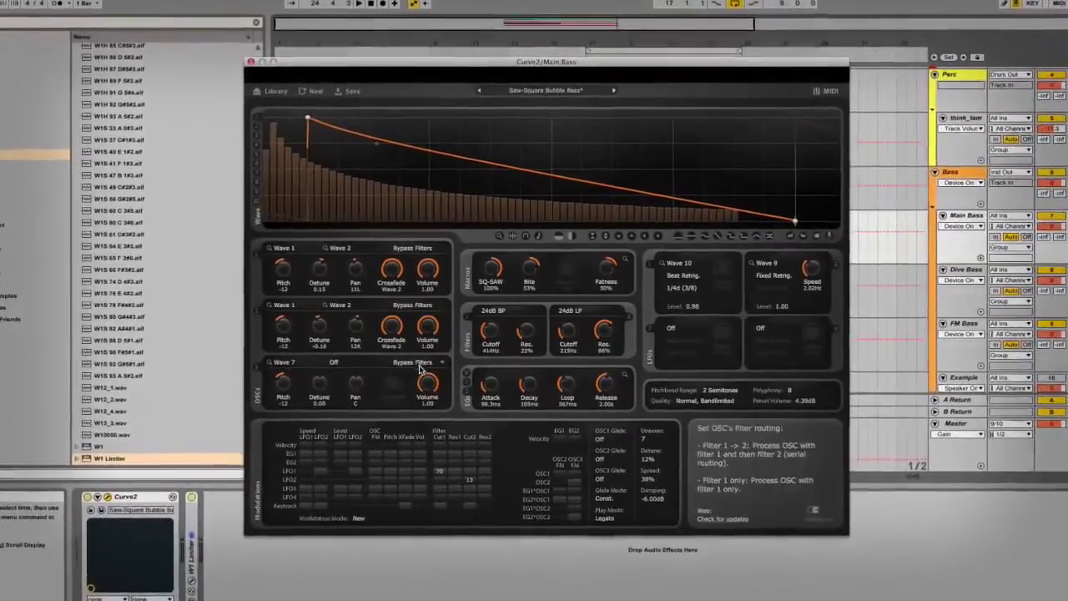
# - Lower the OSC 3 and OSC 2 volumes to 0.00 and set the Fatness macro to 0%
pyautogui.moveTo(426, 381); pyautogui.dragTo(426, 418)
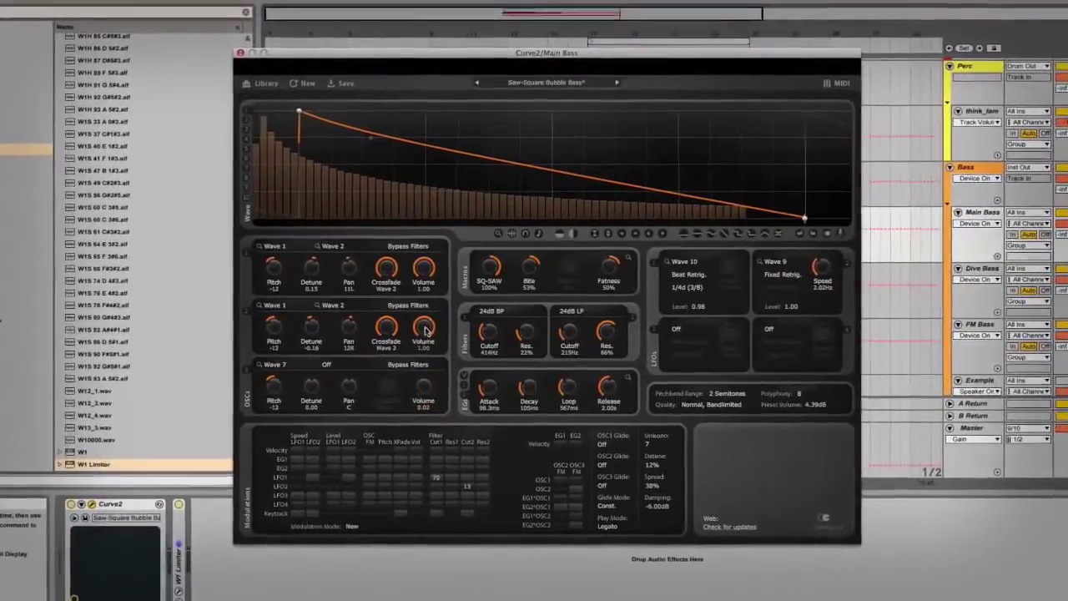
pyautogui.moveTo(425, 330); pyautogui.dragTo(425, 367)
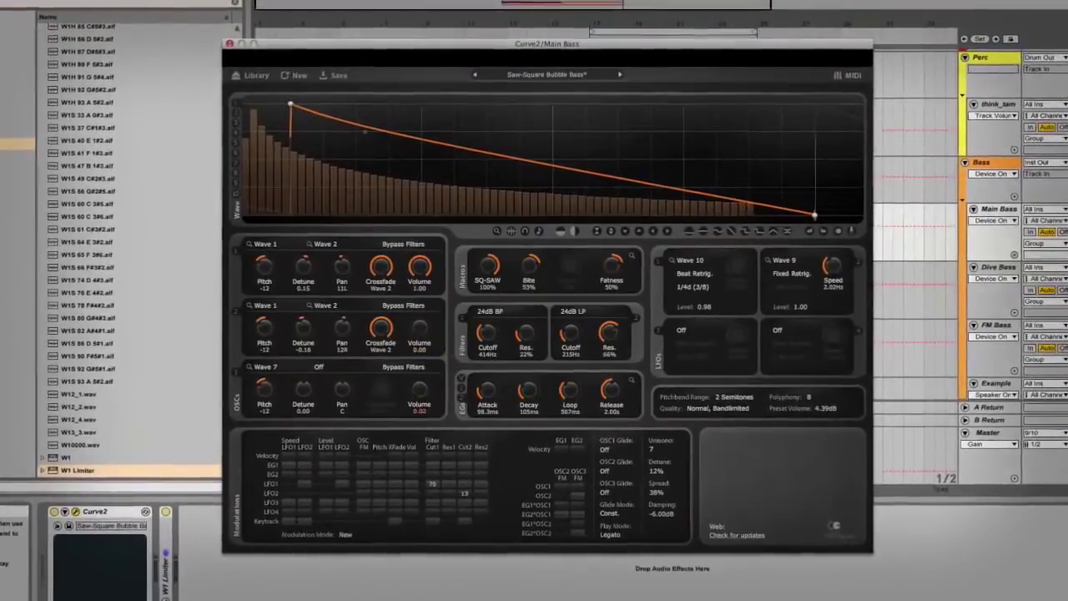
pyautogui.moveTo(613, 266); pyautogui.dragTo(614, 300)
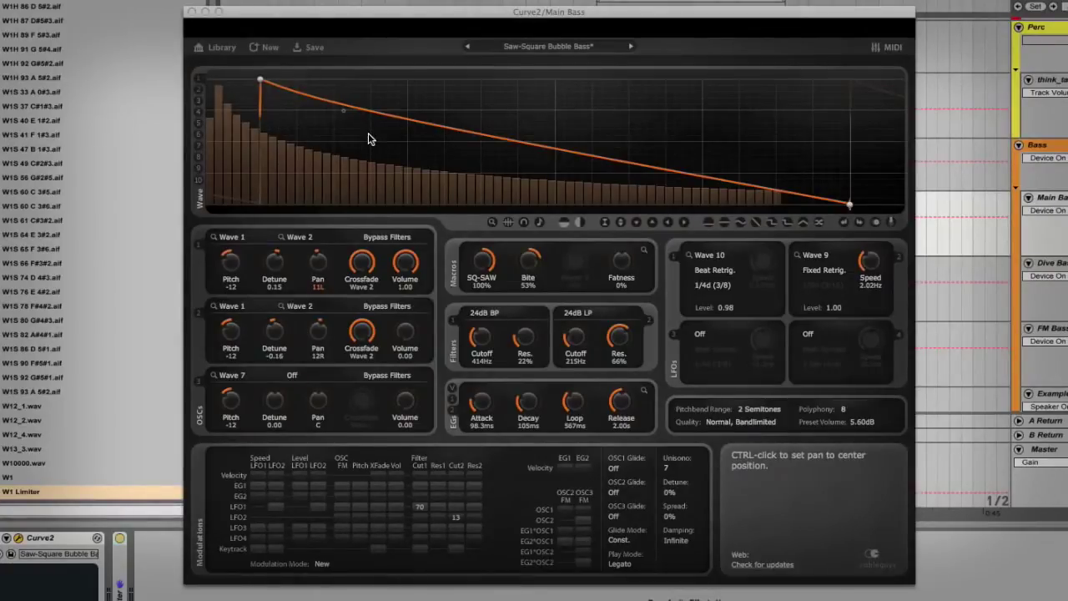
# - Sweep OSC 1's crossfade between Wave 1 and Wave 2, show each wave in the waveform editor, and return the crossfade to Wave 2
pyautogui.click(342, 114)
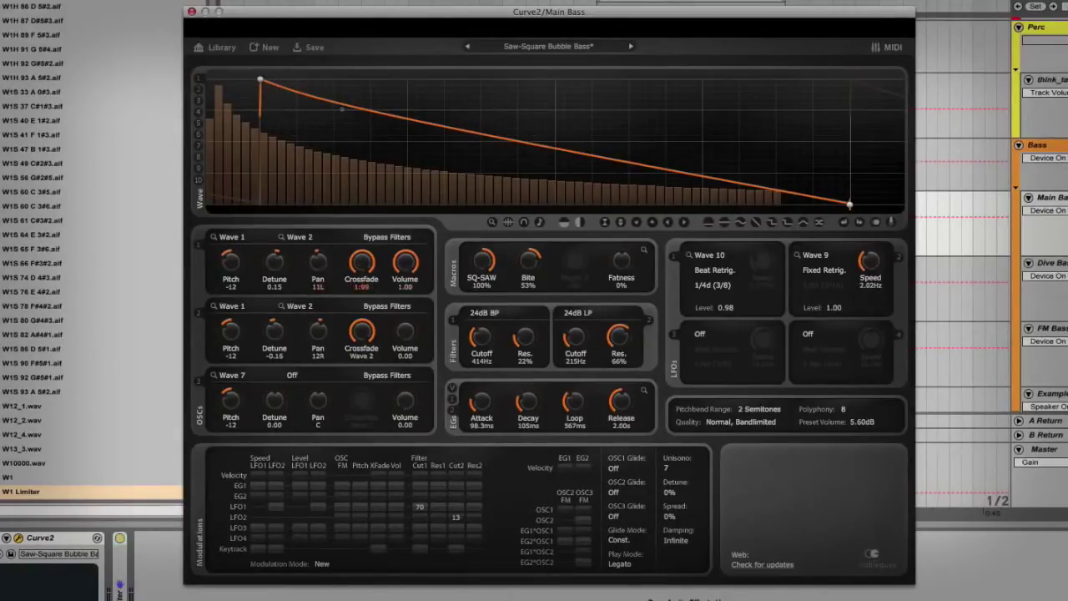
pyautogui.moveTo(361, 261); pyautogui.dragTo(361, 309)
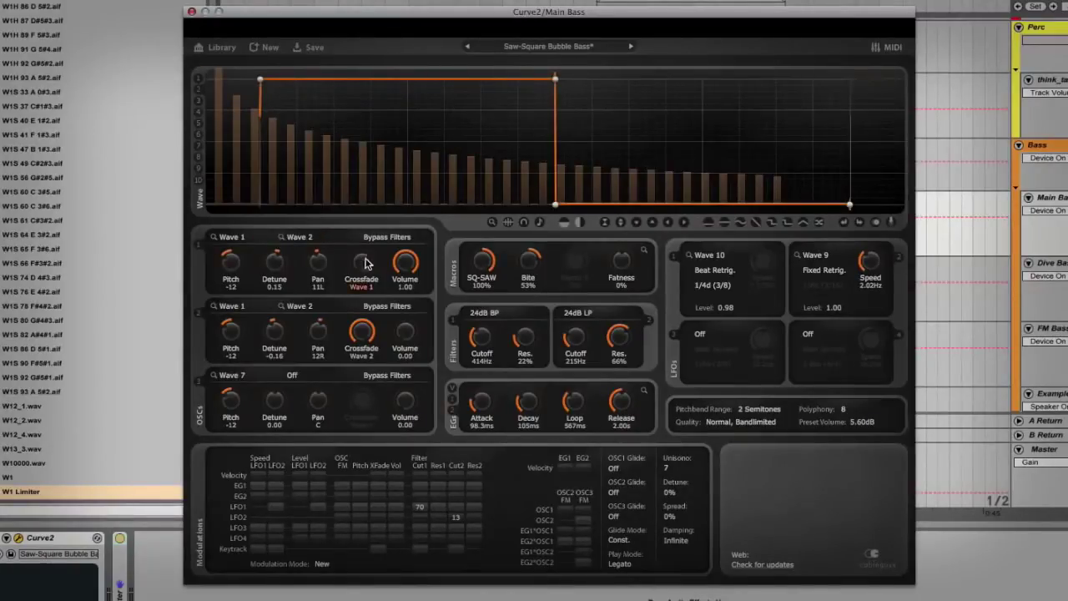
pyautogui.moveTo(366, 264); pyautogui.dragTo(366, 248)
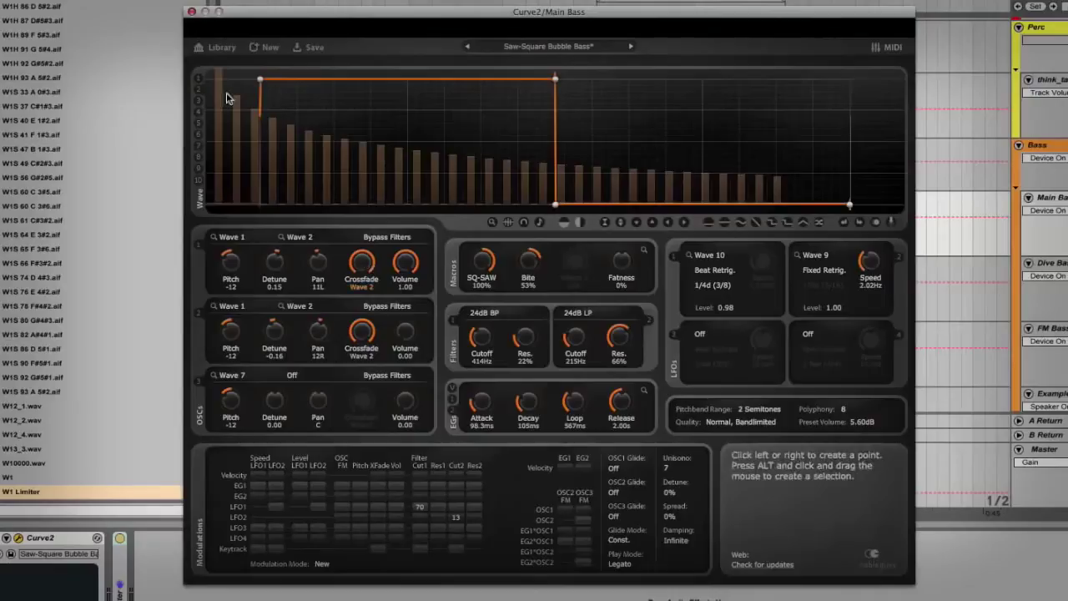
pyautogui.click(213, 238)
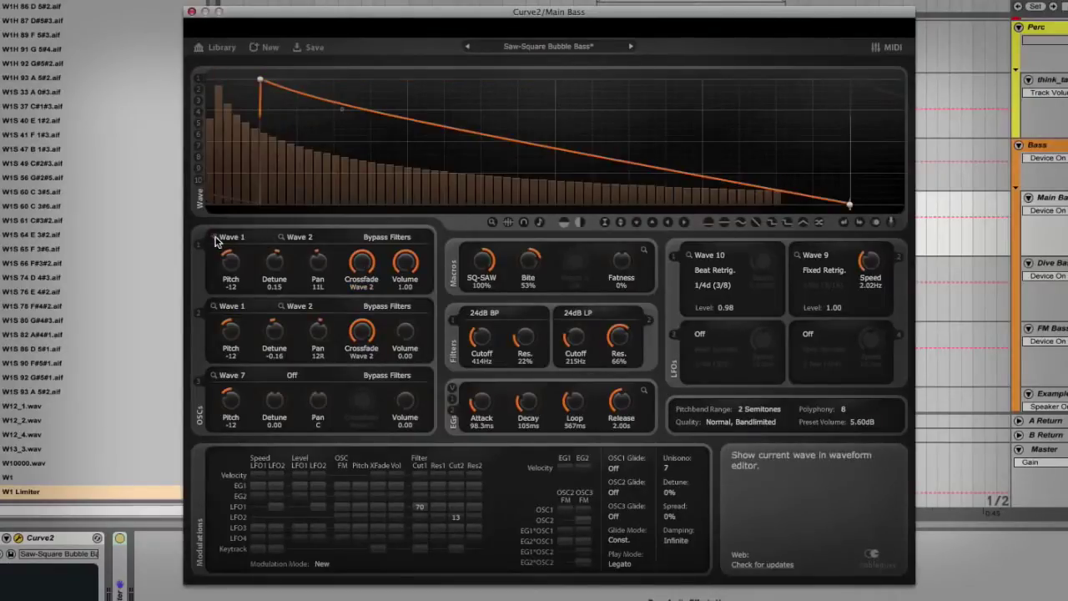
pyautogui.moveTo(361, 261)
pyautogui.mouseDown()
pyautogui.moveTo(361, 274)
pyautogui.moveTo(366, 252)
pyautogui.mouseUp()
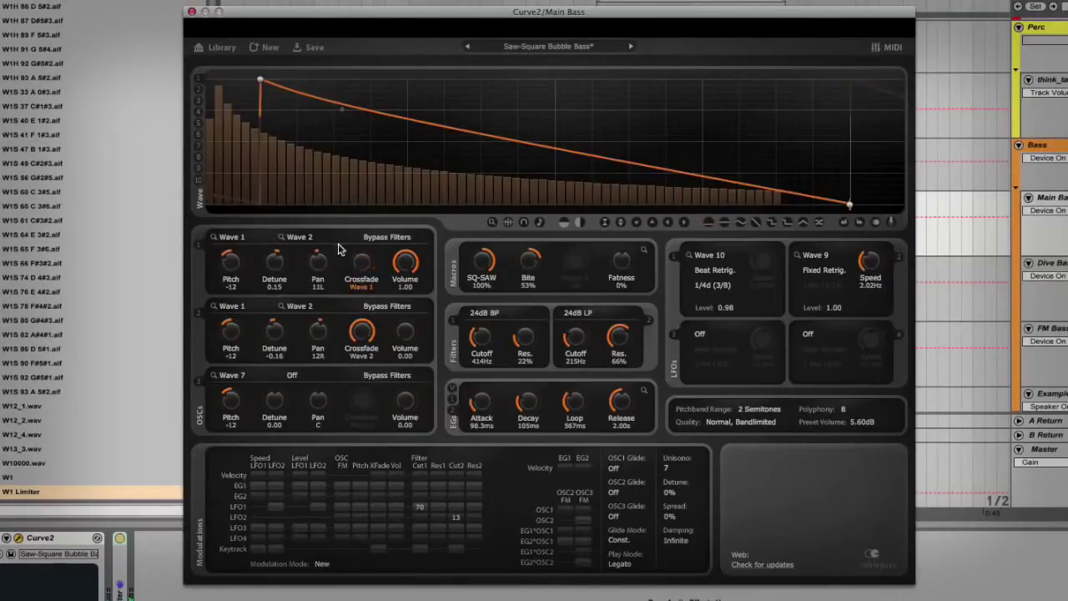
pyautogui.click(282, 237)
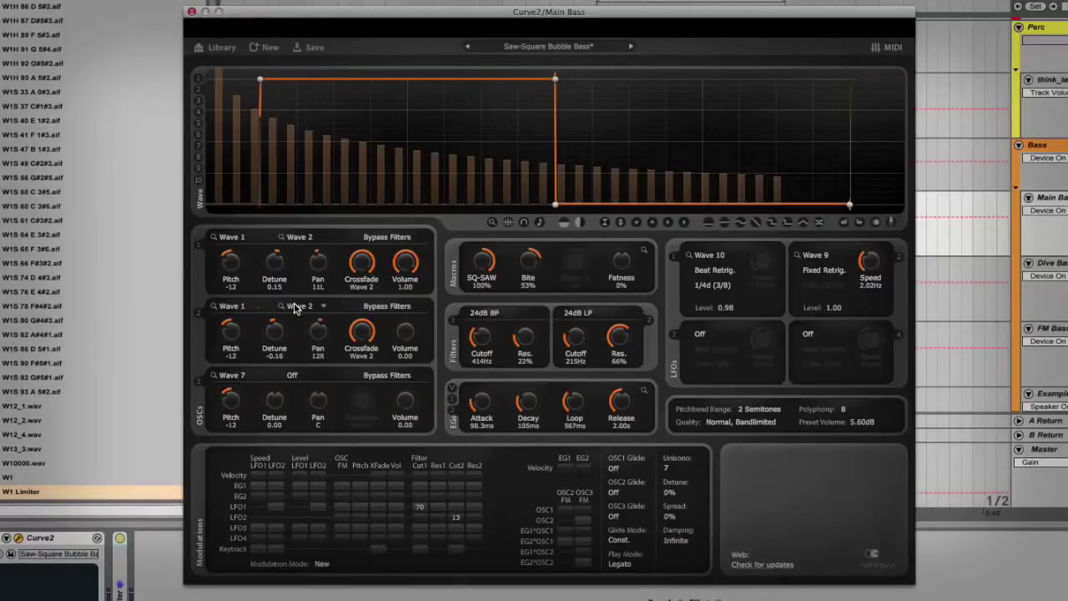
# - Raise OSC 2's volume to 1.00 and sweep the SQ-SAW macro to -100% and back to 100%
pyautogui.moveTo(405, 333); pyautogui.dragTo(405, 309)
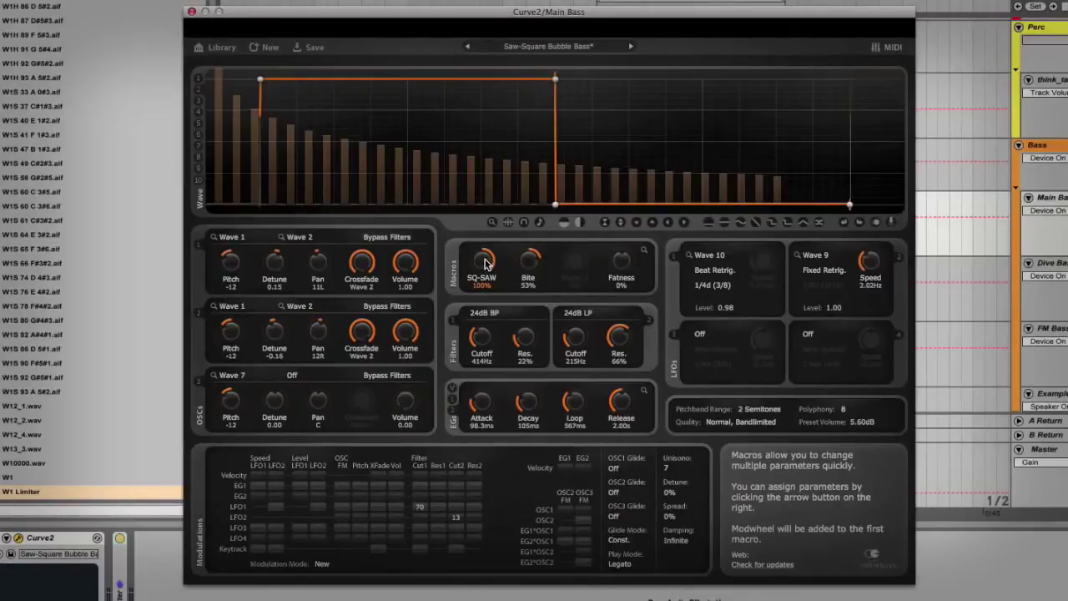
pyautogui.moveTo(483, 260); pyautogui.dragTo(482, 288)
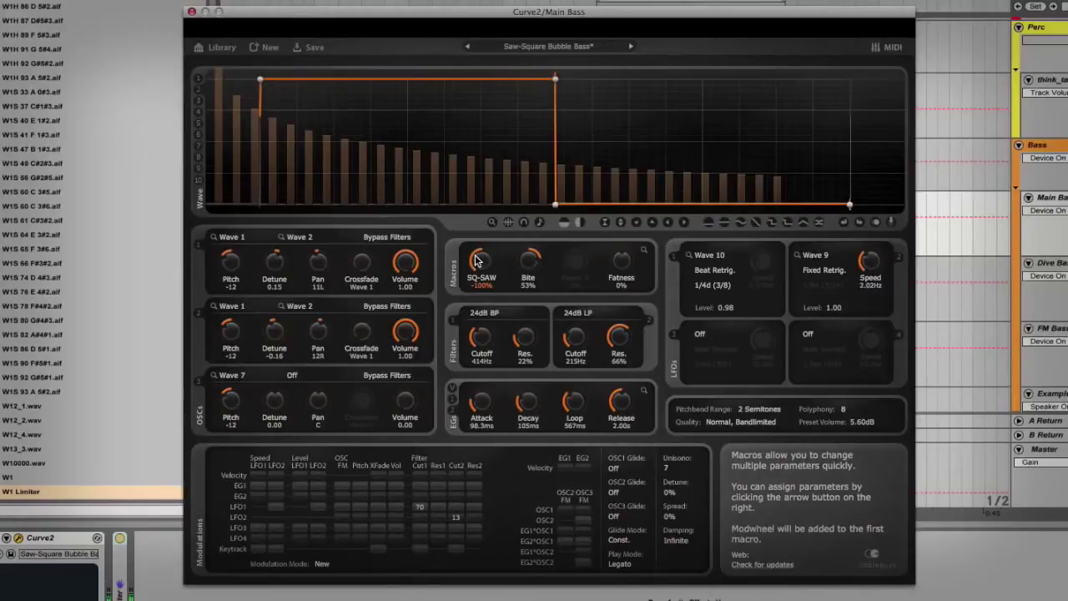
pyautogui.moveTo(477, 262); pyautogui.dragTo(477, 213)
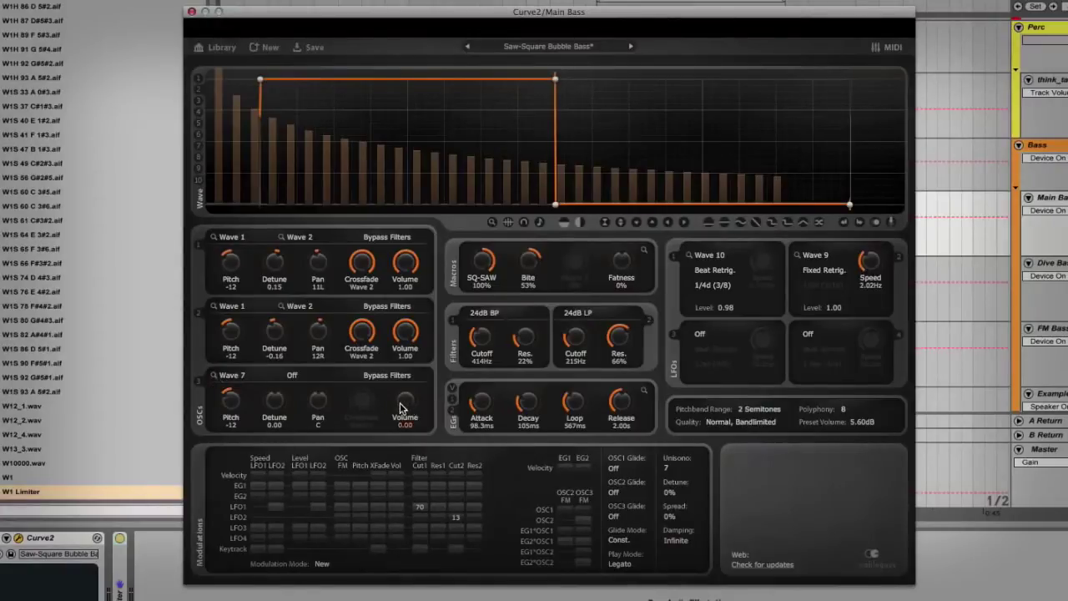
# - Show OSC 3's Wave 7 in the waveform editor, raise OSC 3's volume to 1.00 and replace the wave with a sine
pyautogui.click(213, 377)
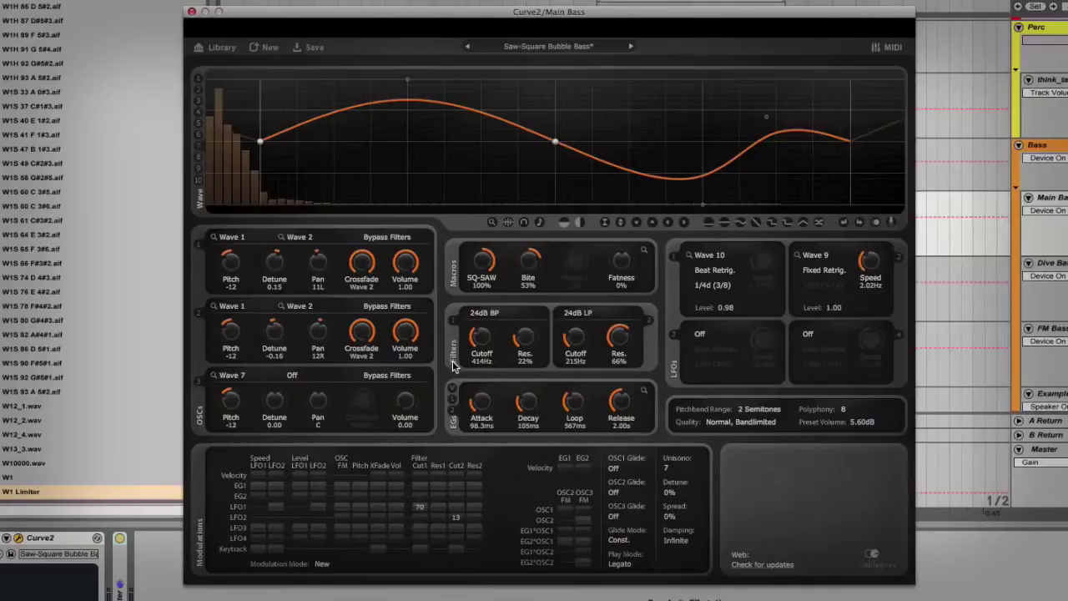
pyautogui.click(400, 404)
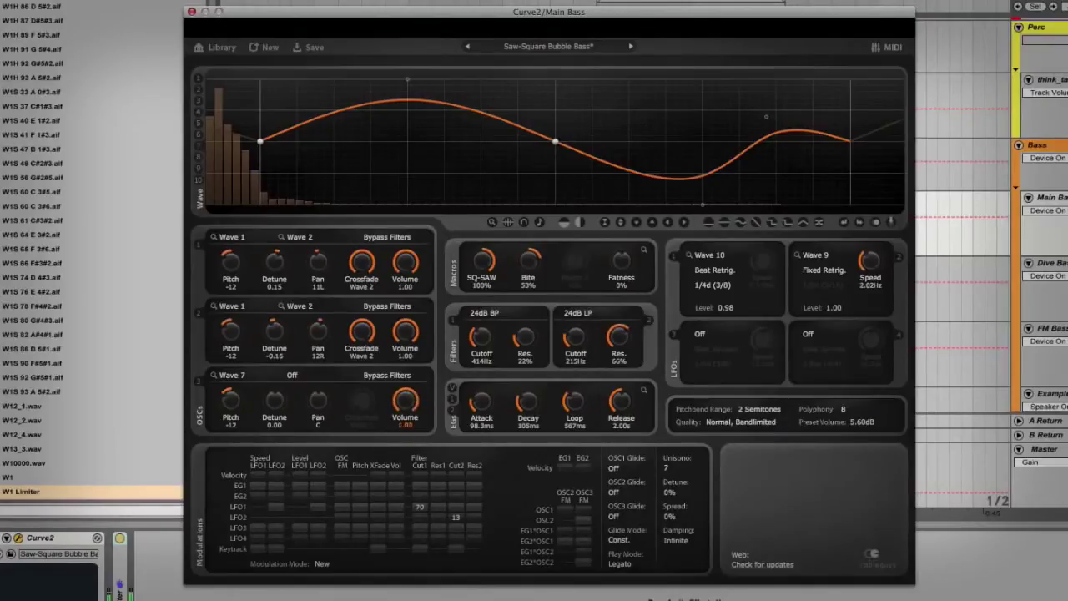
pyautogui.click(739, 224)
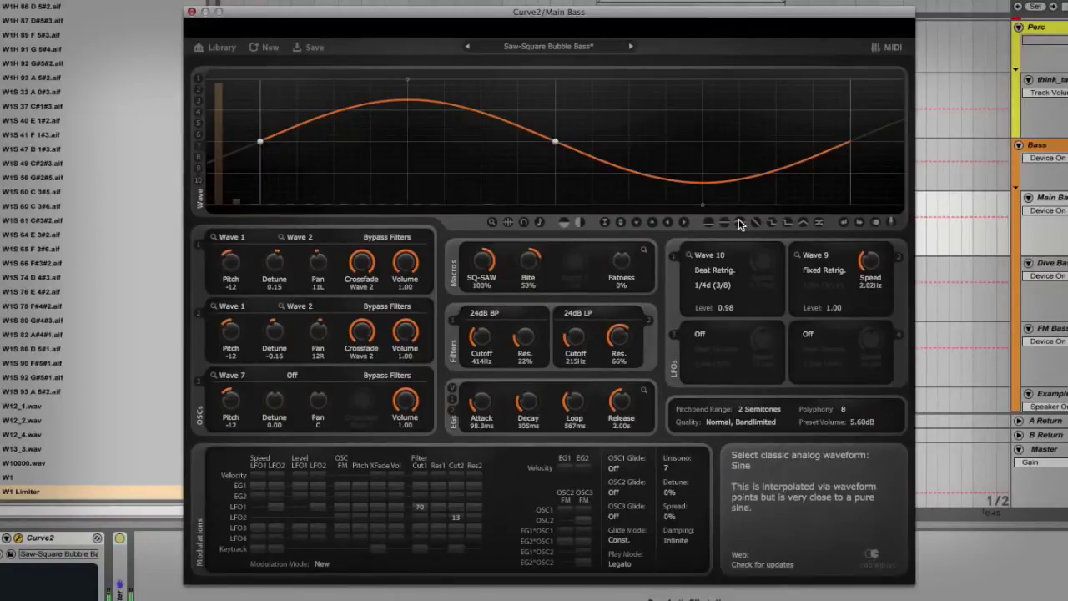
# - Turn the OSC 1 and OSC 2 volumes down to audition OSC 3 alone, and restore both to 1.00
pyautogui.moveTo(405, 332); pyautogui.dragTo(405, 376)
pyautogui.moveTo(406, 263); pyautogui.dragTo(407, 309)
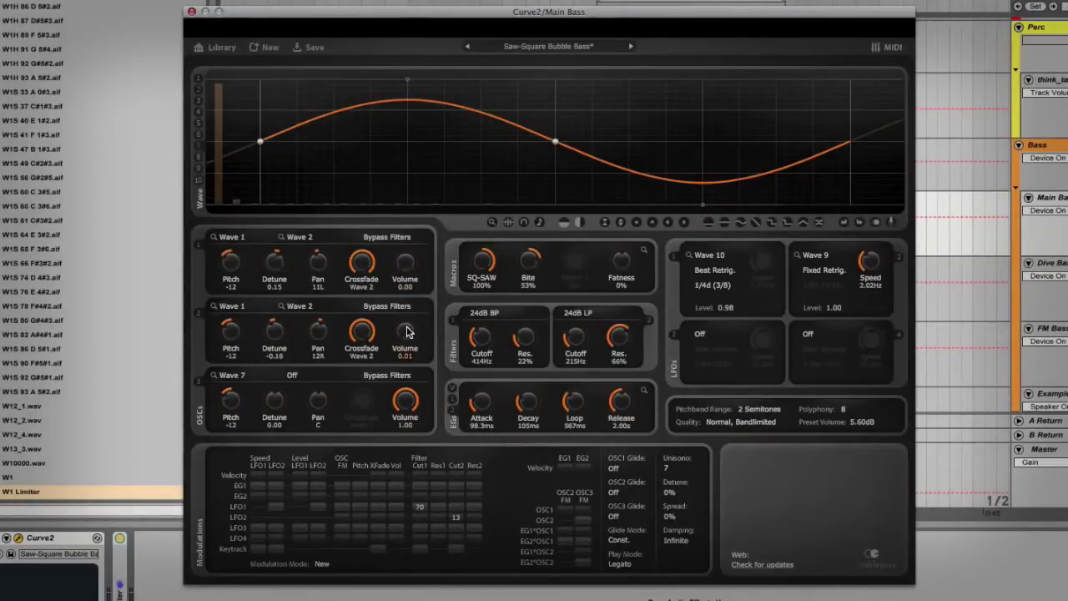
pyautogui.moveTo(405, 332); pyautogui.dragTo(444, 235)
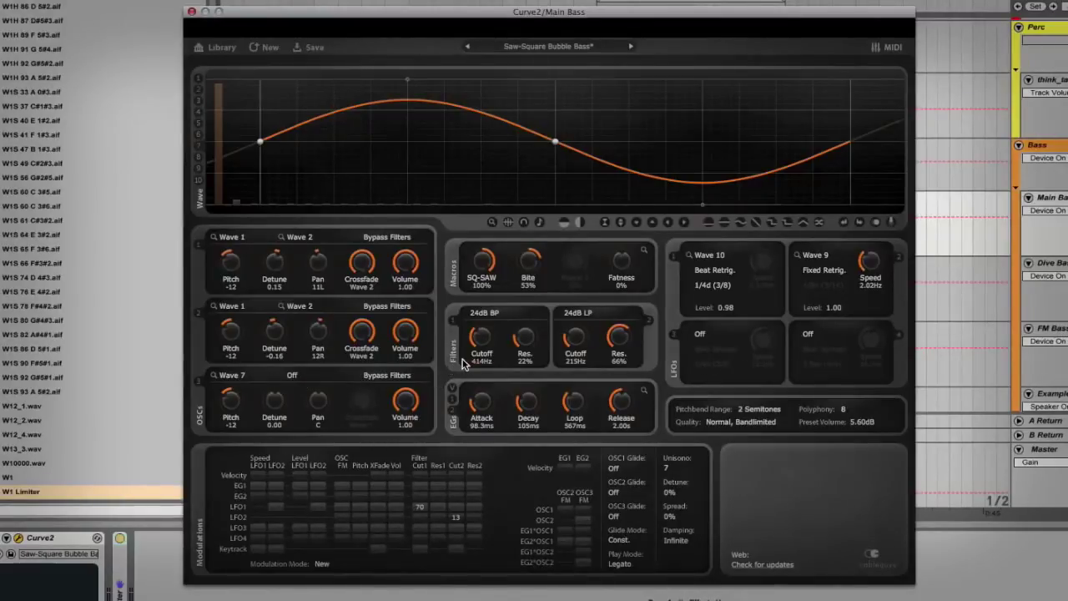
# - Set the filter routing of both OSC 1 and OSC 2 to Filter 1+2
pyautogui.click(387, 240)
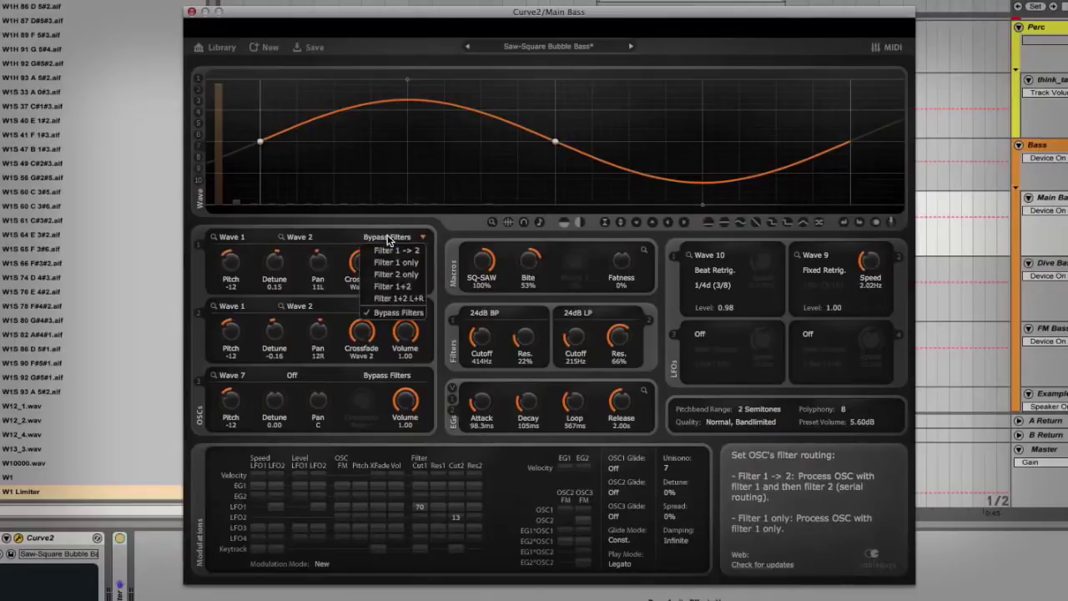
pyautogui.click(394, 287)
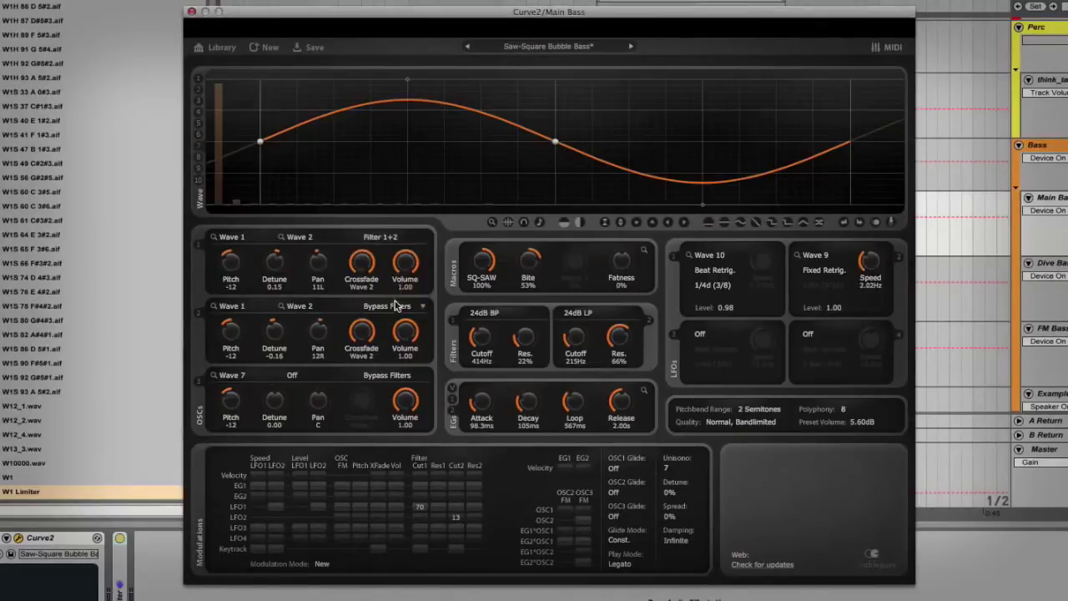
pyautogui.click(397, 305)
pyautogui.click(406, 358)
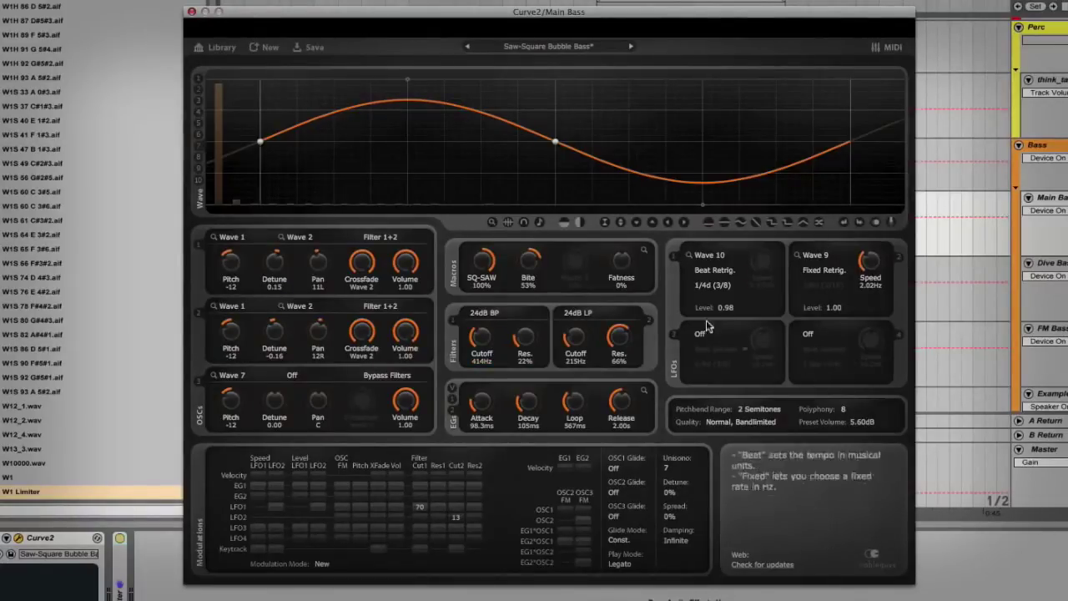
# - Examine LFO 1's wave choices, its Wave 10 shape in the waveform editor and its beat rate options, keeping Wave 10 and 1/4d (3/8)
pyautogui.click(707, 254)
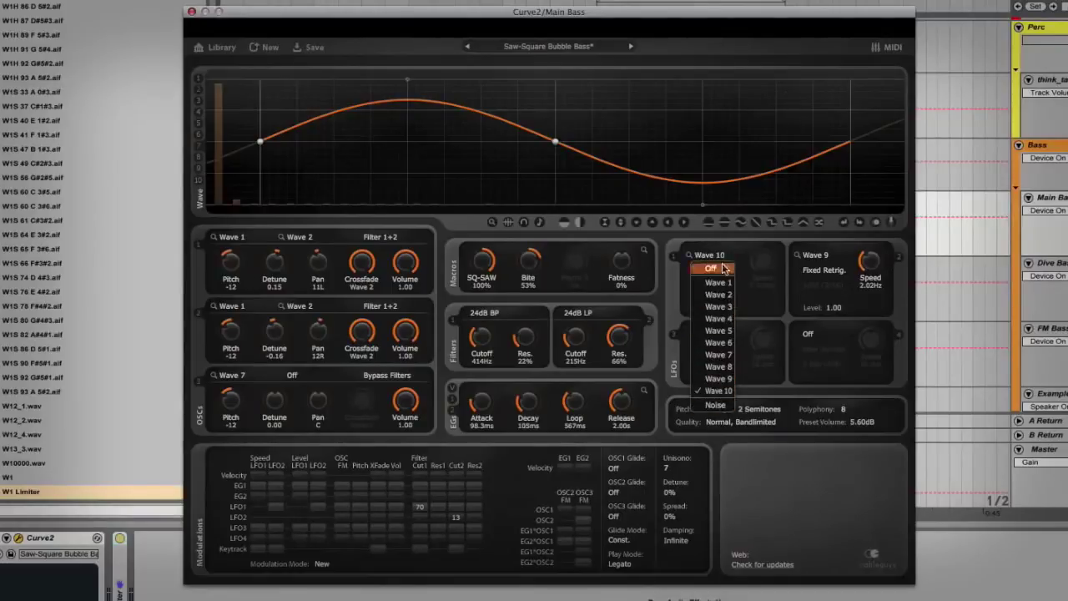
pyautogui.click(728, 388)
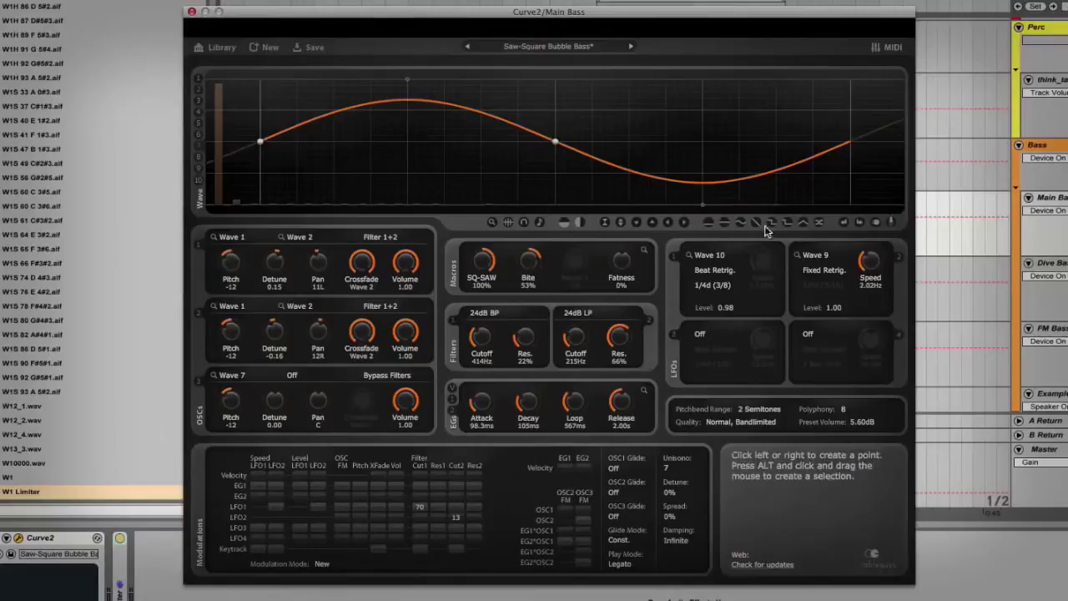
pyautogui.click(205, 184)
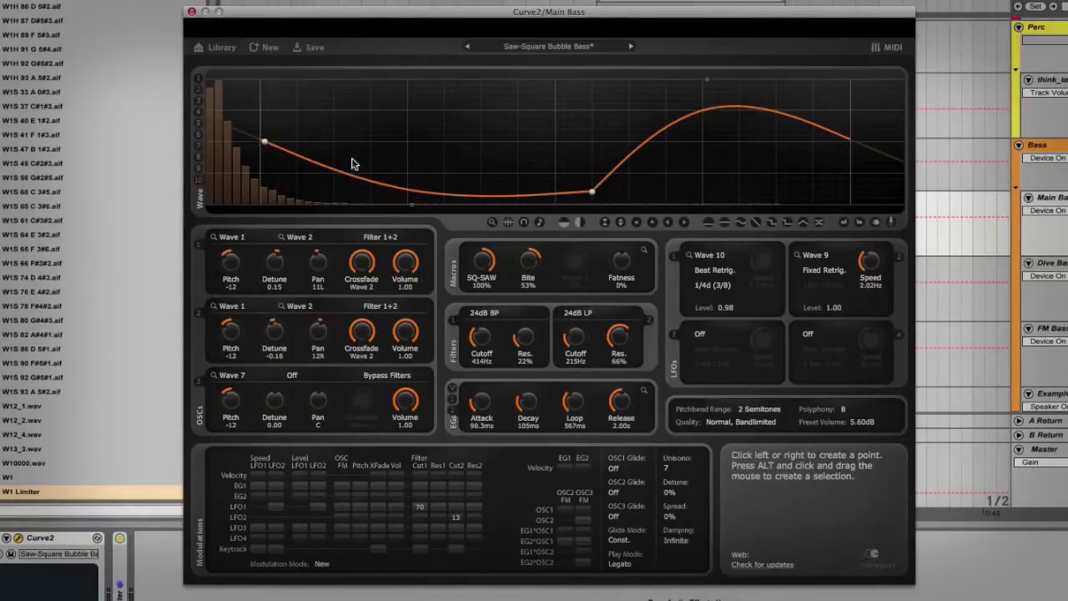
pyautogui.click(714, 285)
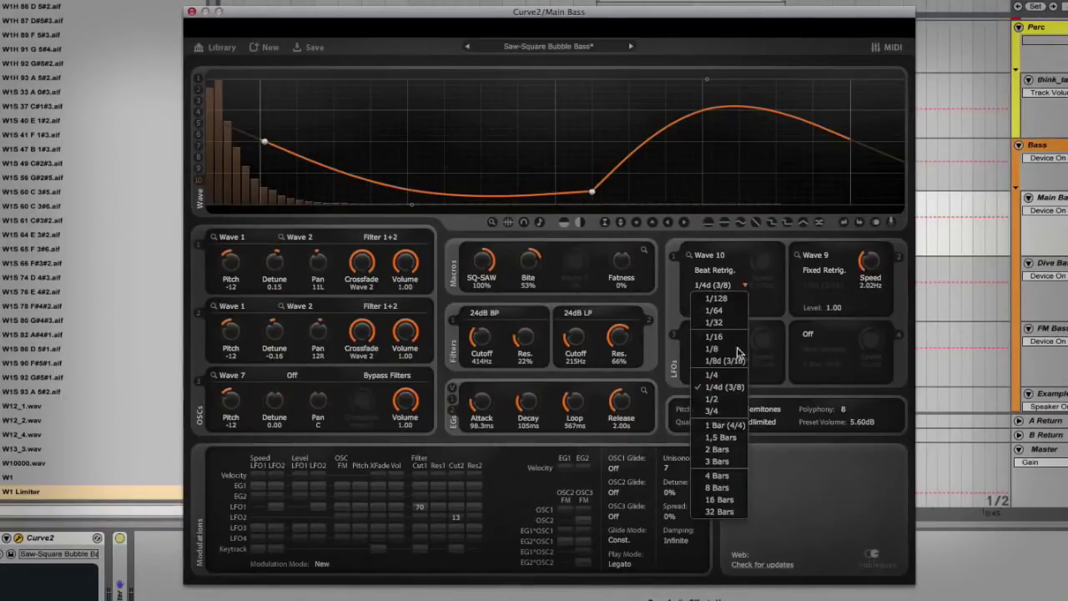
pyautogui.click(780, 376)
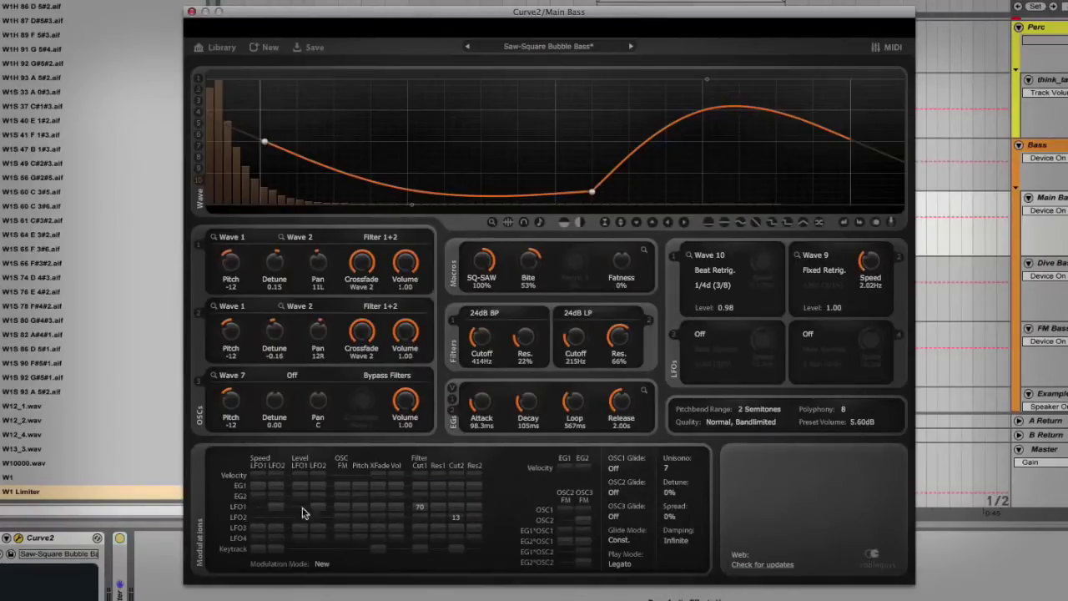
# - Try other LFO 1 and LFO 2 modulation amounts on the two filter cutoffs, and show LFO 2's Wave 9 in the waveform editor
pyautogui.moveTo(421, 511); pyautogui.dragTo(421, 465)
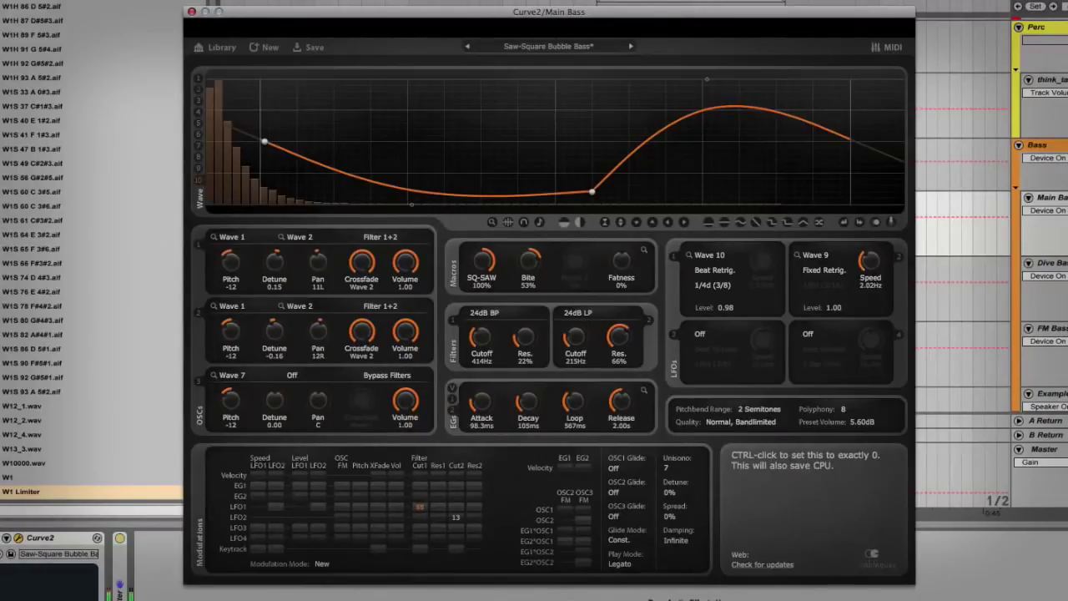
pyautogui.moveTo(420, 511); pyautogui.dragTo(429, 480)
pyautogui.moveTo(452, 515); pyautogui.dragTo(451, 509)
pyautogui.click(795, 257)
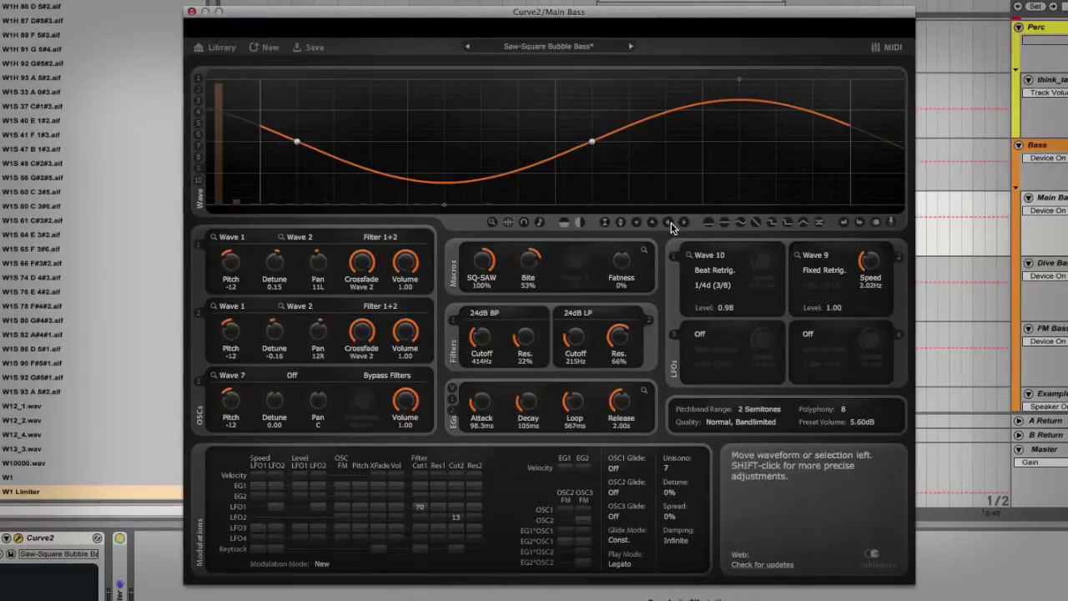
# - Try shifting the displayed LFO 2 Wave 9 left, right and vertically in the waveform editor
pyautogui.click(670, 222)
pyautogui.click(679, 222)
pyautogui.click(639, 220)
pyautogui.click(653, 221)
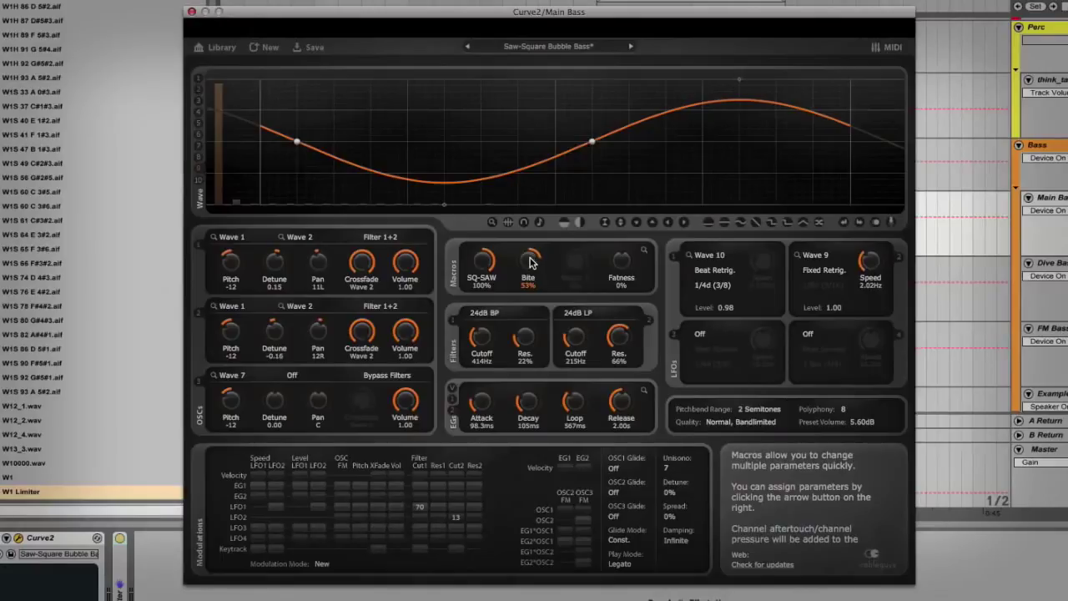
# - Sweep the Bite macro up and down to shift both filter cutoffs together, ending at -60%
pyautogui.moveTo(528, 261); pyautogui.dragTo(528, 272)
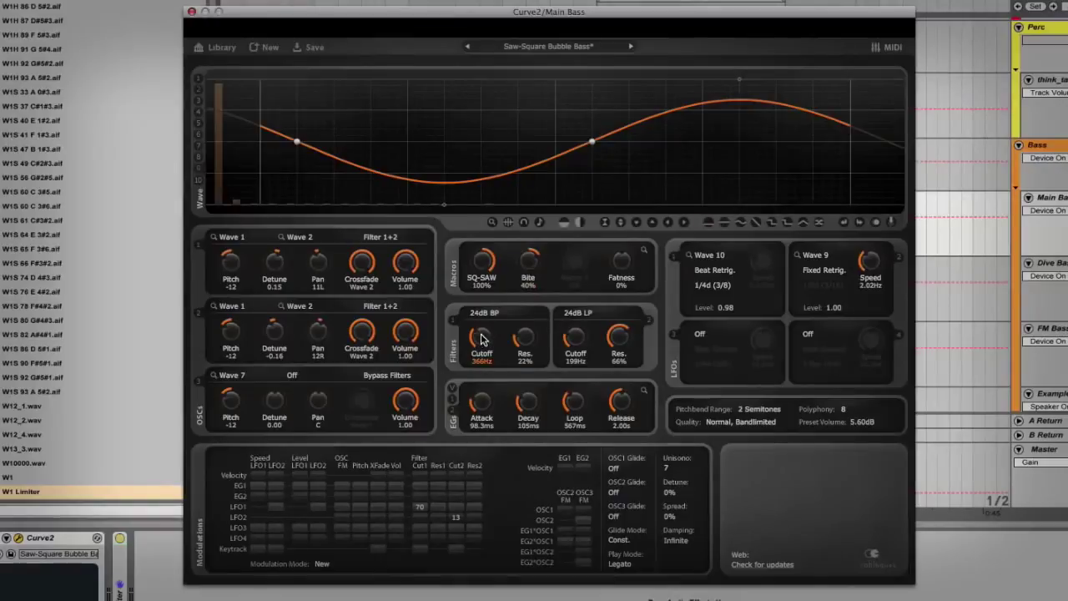
pyautogui.moveTo(531, 264); pyautogui.dragTo(531, 209)
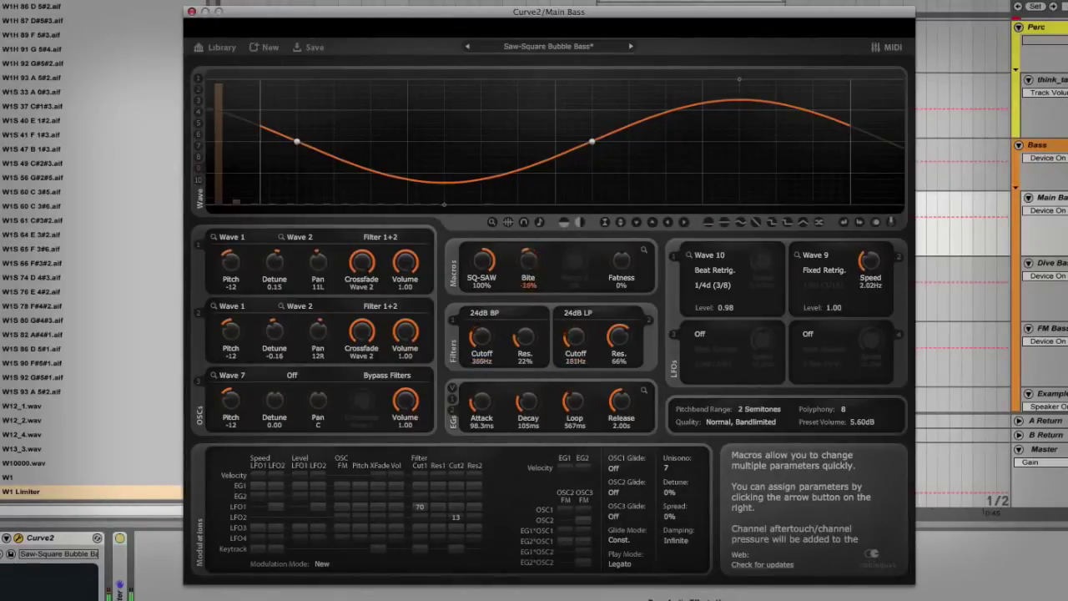
pyautogui.moveTo(528, 262); pyautogui.dragTo(531, 264)
pyautogui.moveTo(529, 263); pyautogui.dragTo(531, 263)
pyautogui.moveTo(531, 263); pyautogui.dragTo(534, 265)
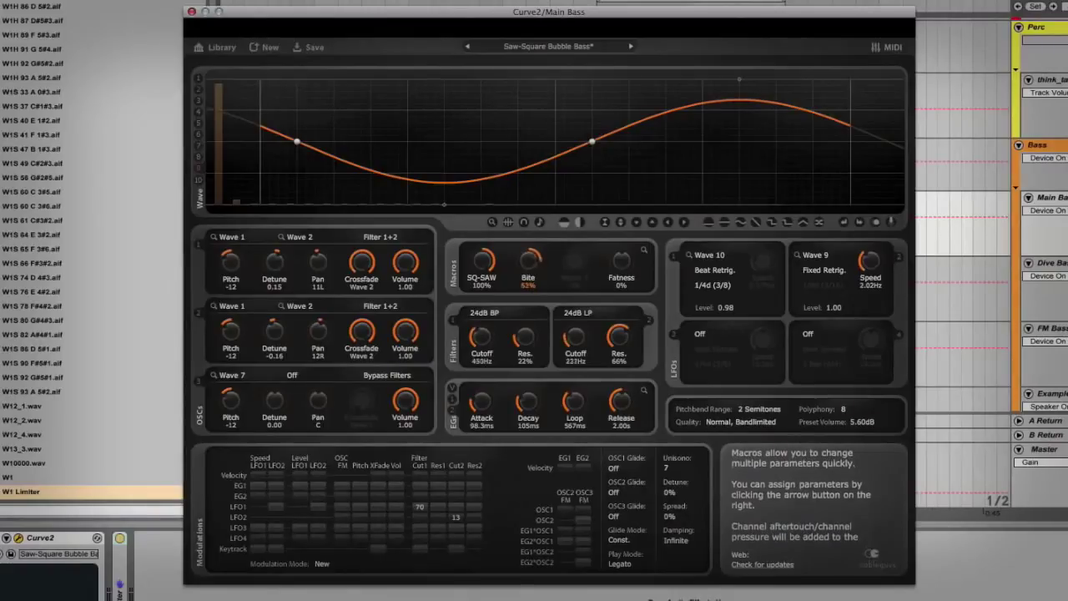
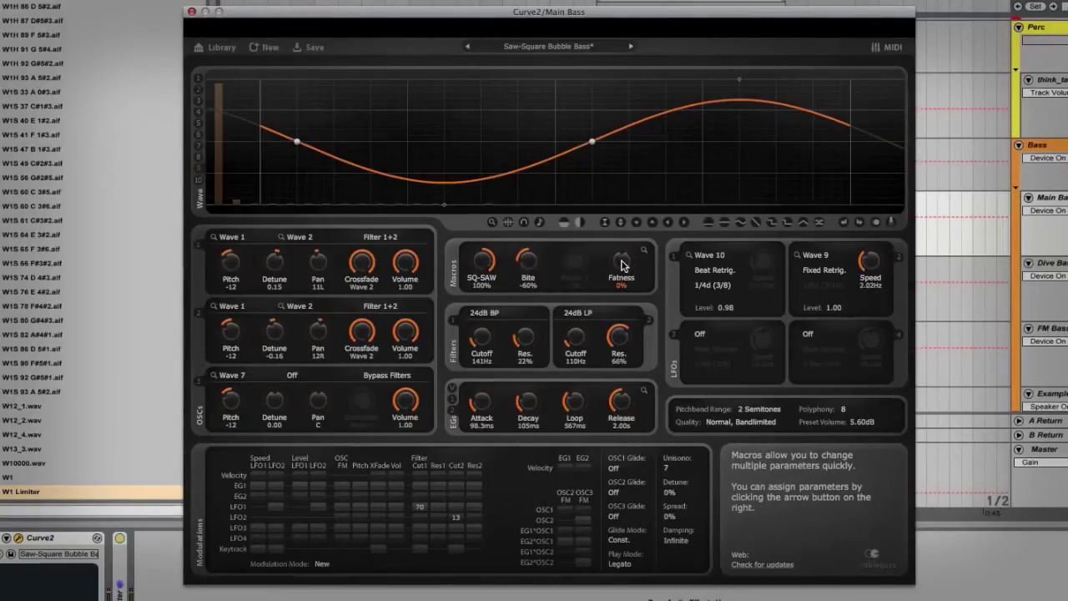
# - Raise the Fatness macro to 46%, inspect its unison and master volume assignments, and reduce it to about 22%
pyautogui.moveTo(622, 265); pyautogui.dragTo(622, 238)
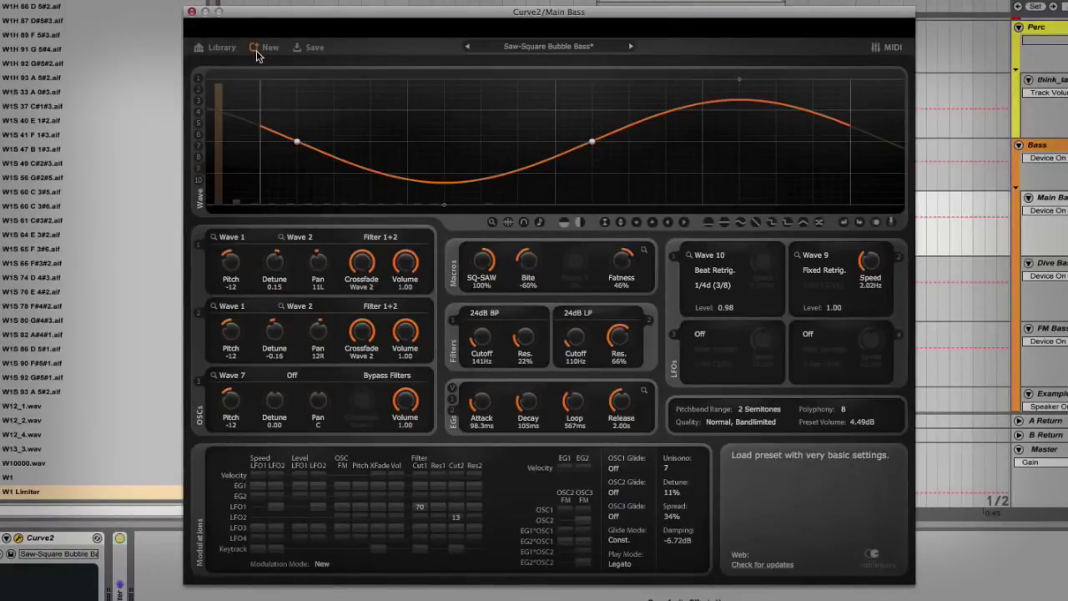
pyautogui.click(643, 252)
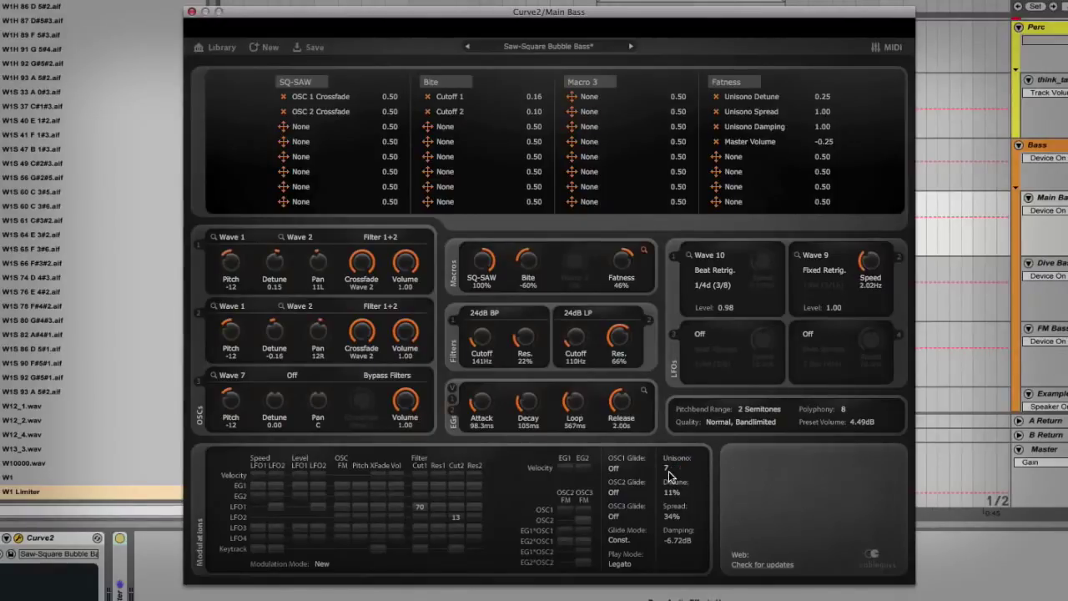
pyautogui.moveTo(671, 493); pyautogui.dragTo(669, 494)
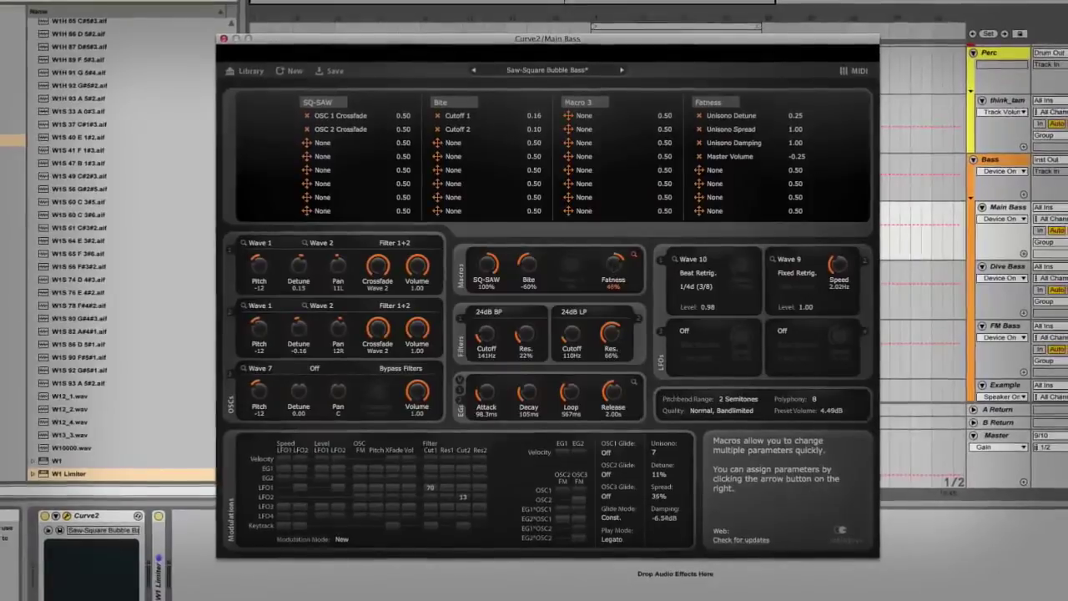
pyautogui.moveTo(614, 269)
pyautogui.mouseDown()
pyautogui.moveTo(614, 219)
pyautogui.moveTo(614, 294)
pyautogui.moveTo(615, 219)
pyautogui.moveTo(602, 303)
pyautogui.moveTo(622, 280)
pyautogui.mouseUp()
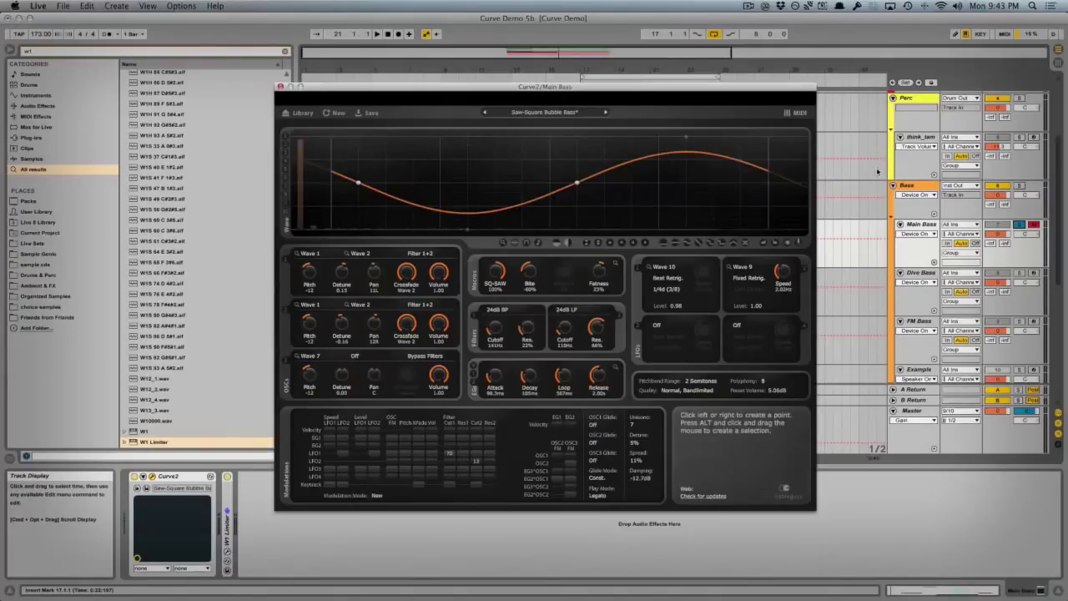
# - Take the Main Bass track out of solo, play the arrangement and sweep the Bite, SQ-SAW and Fatness macros, raising Fatness to 71%
pyautogui.click(1020, 226)
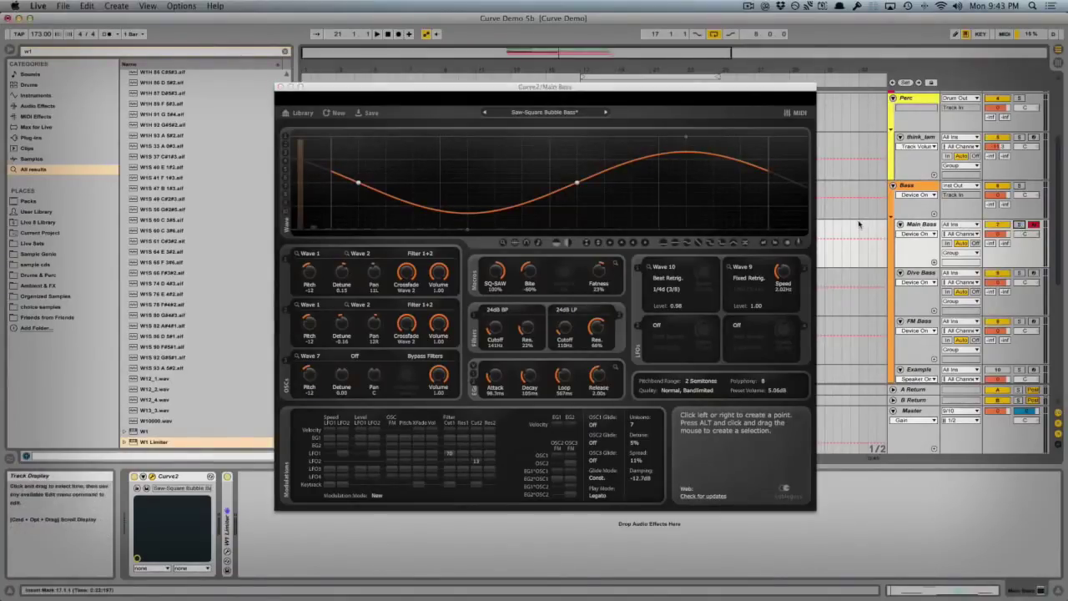
pyautogui.press('space')
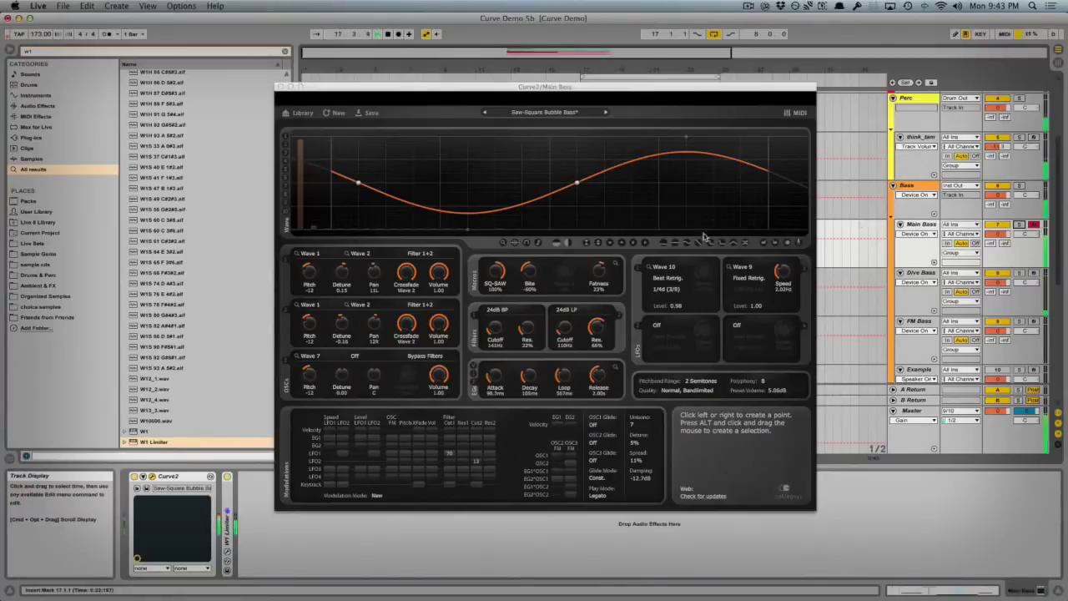
pyautogui.click(527, 276)
pyautogui.moveTo(529, 272); pyautogui.dragTo(498, 259)
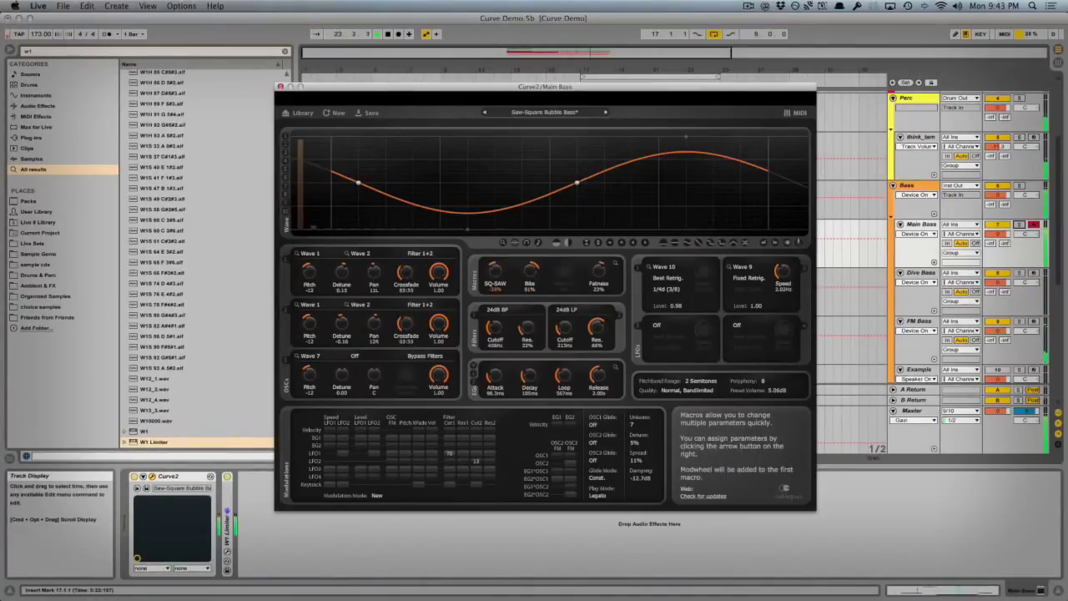
pyautogui.moveTo(599, 269); pyautogui.dragTo(600, 238)
pyautogui.click(531, 269)
pyautogui.moveTo(531, 270); pyautogui.dragTo(495, 205)
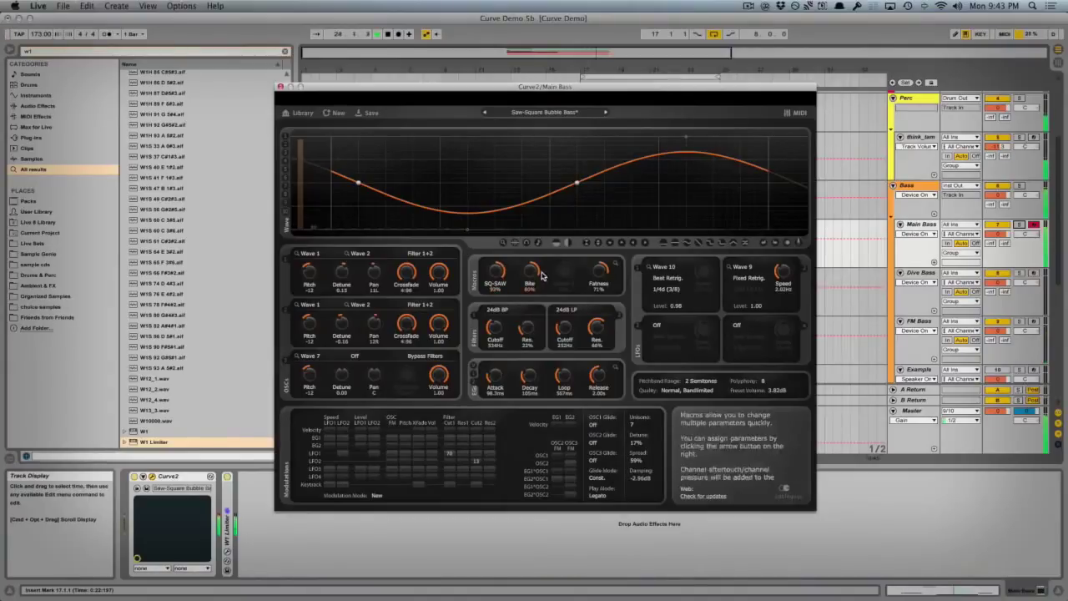